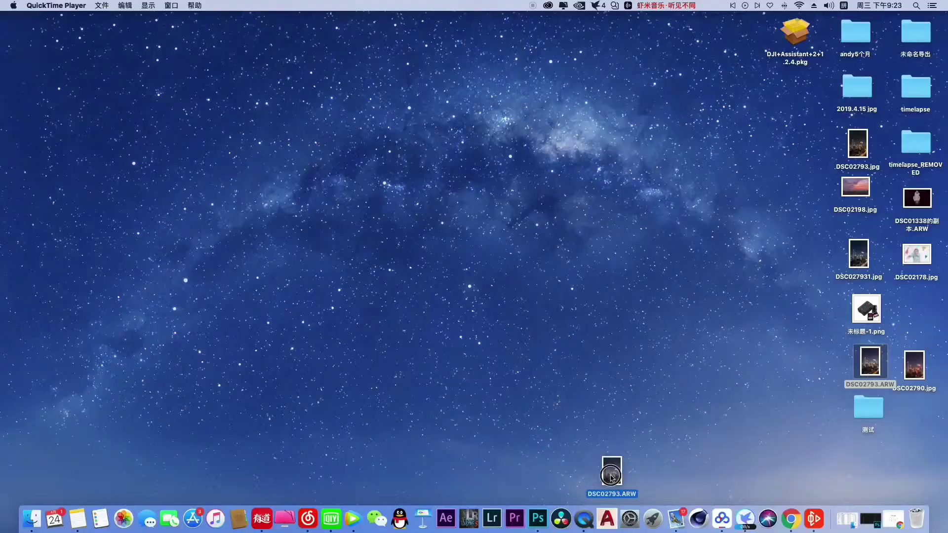
Open DSC02793.ARW in Camera Raw and set exposure +0.20, contrast +1, highlights -100.
left_click_drag(534, 508, 537, 516)
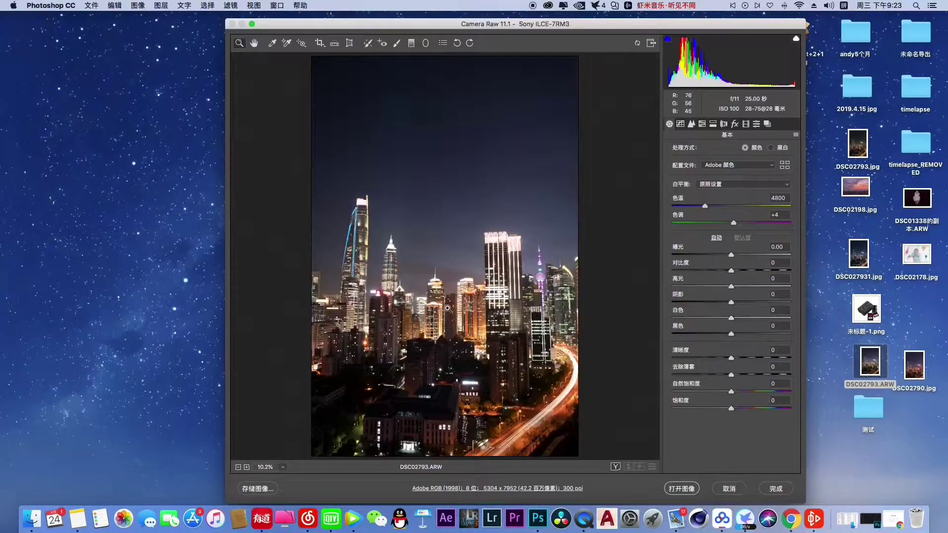
left_click(733, 256)
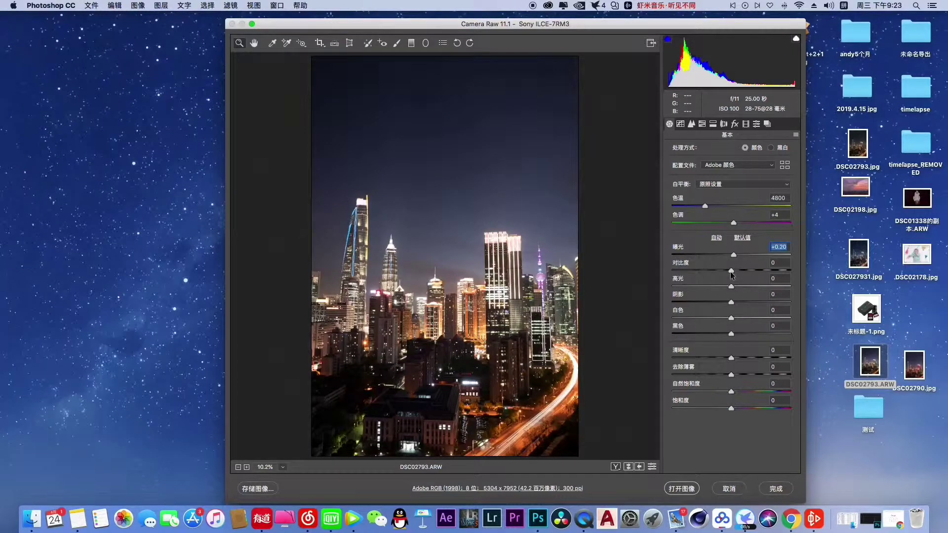
left_click(731, 271)
left_click_drag(731, 286, 610, 299)
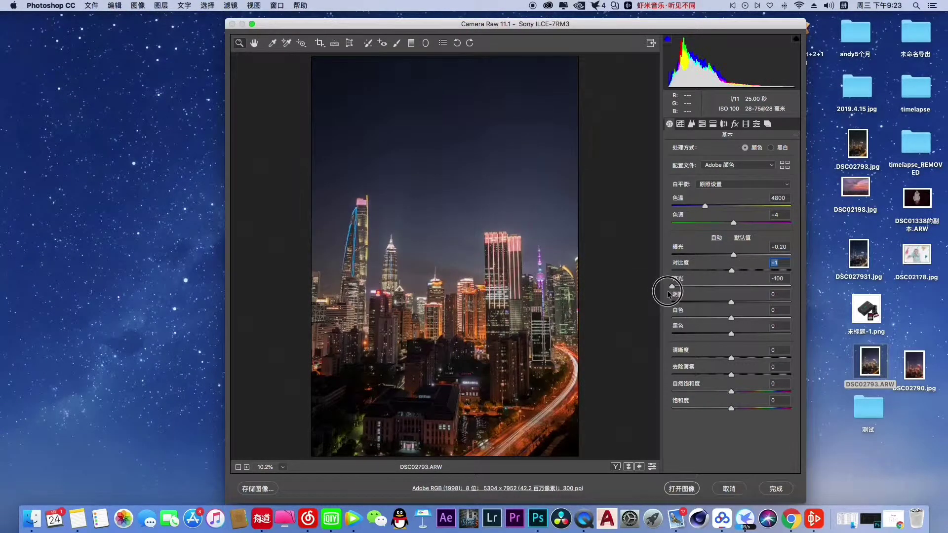
Lift shadows to +35, add clarity +10 and dehaze +12, then fit the photo in view.
scroll(611, 298, "up", 5)
scroll(612, 321, "down", 3)
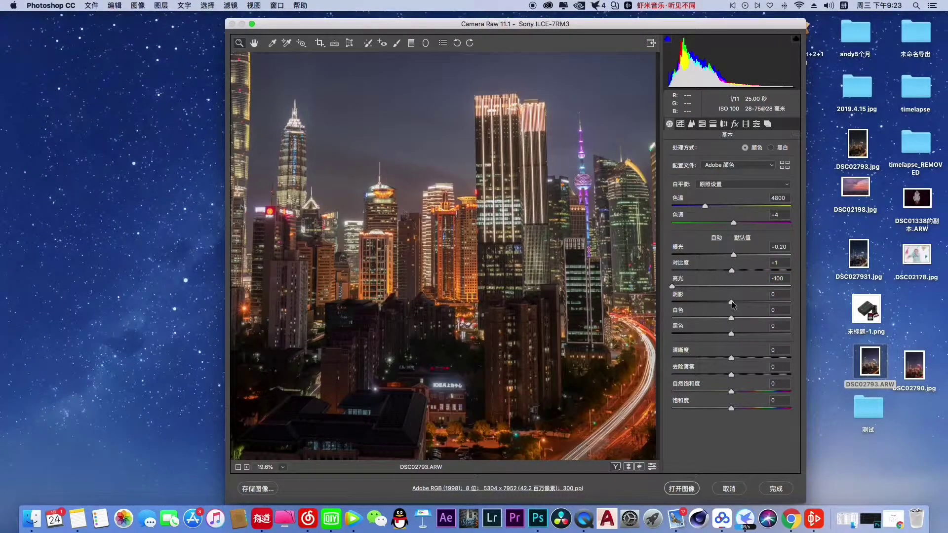
left_click_drag(731, 302, 752, 302)
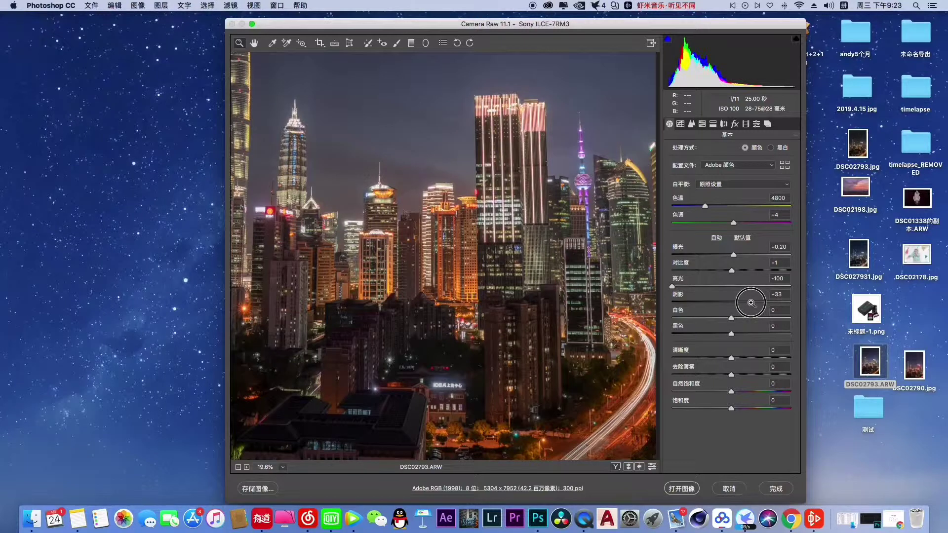
left_click_drag(733, 375, 737, 357)
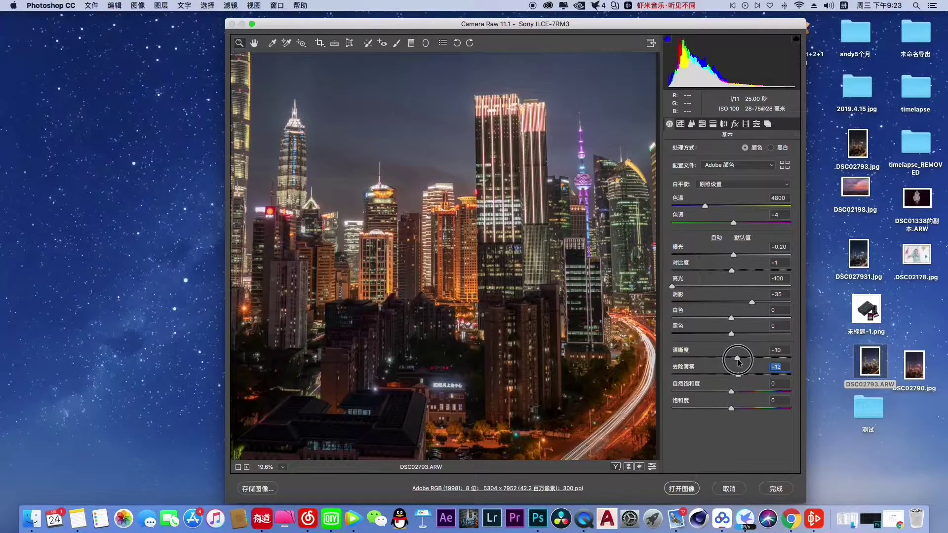
left_click(595, 314, "alt")
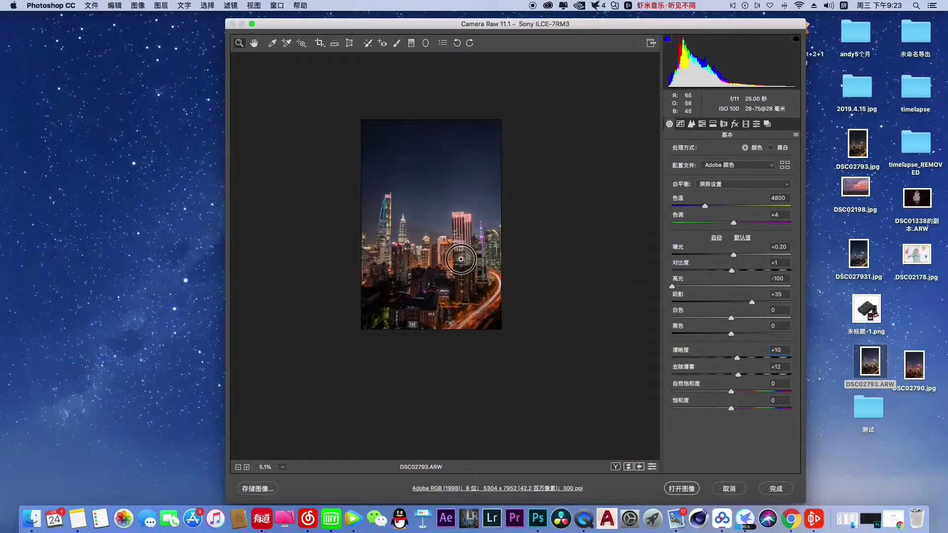
key("super+0")
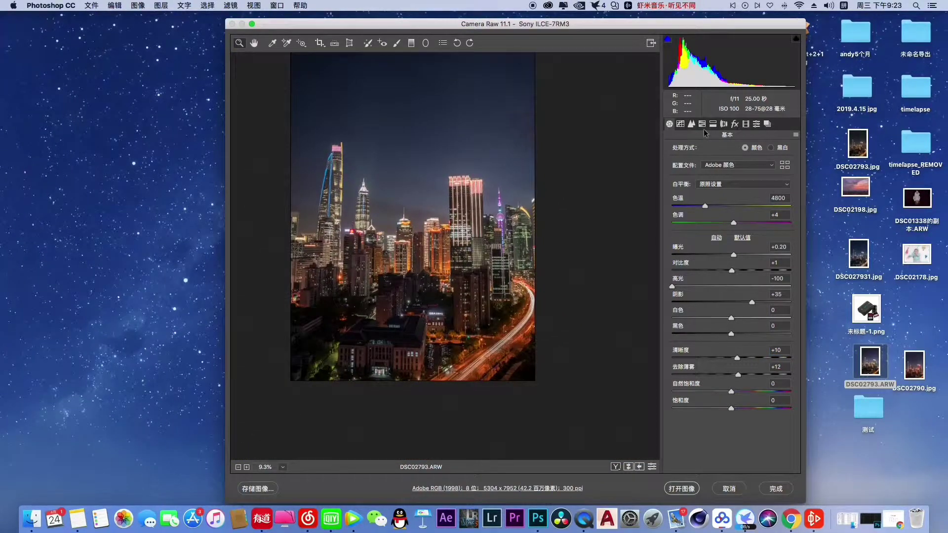
Shift HSL hues: red +100, yellow -100, green -100, aqua -53.
left_click(702, 124)
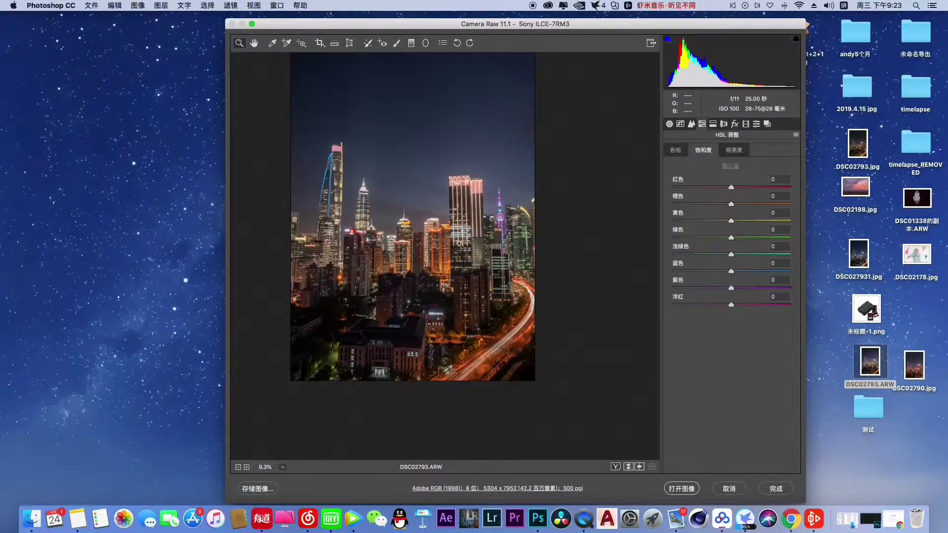
left_click(677, 151)
left_click_drag(731, 188, 790, 188)
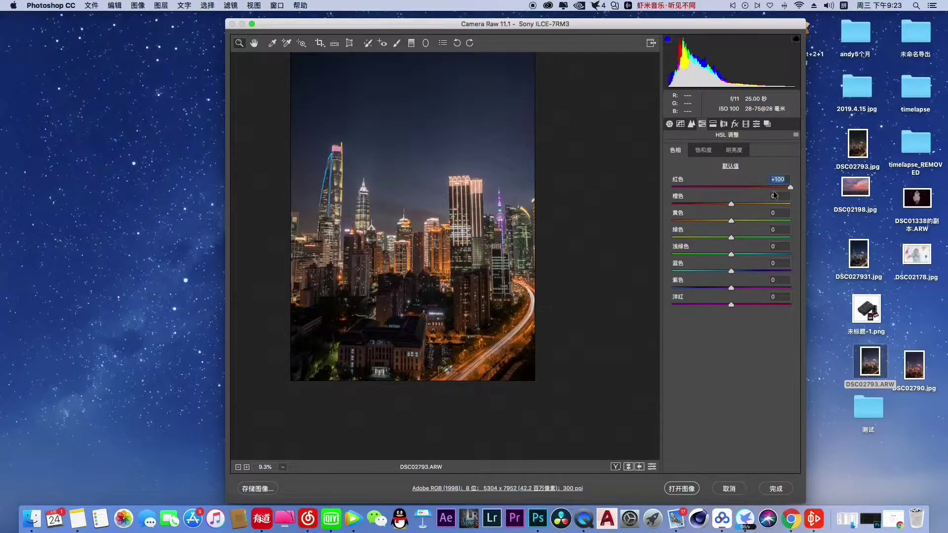
mouse_move(731, 203)
left_mouse_down()
mouse_move(763, 205)
mouse_move(748, 210)
left_mouse_up()
left_click_drag(731, 220, 651, 220)
left_click_drag(732, 241, 670, 240)
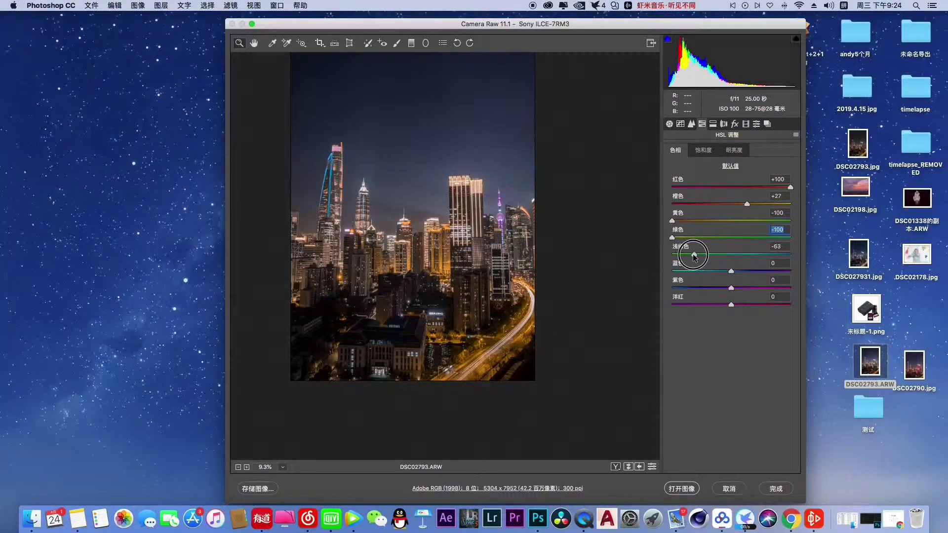
mouse_move(731, 254)
left_mouse_down()
mouse_move(669, 261)
mouse_move(701, 263)
left_mouse_up()
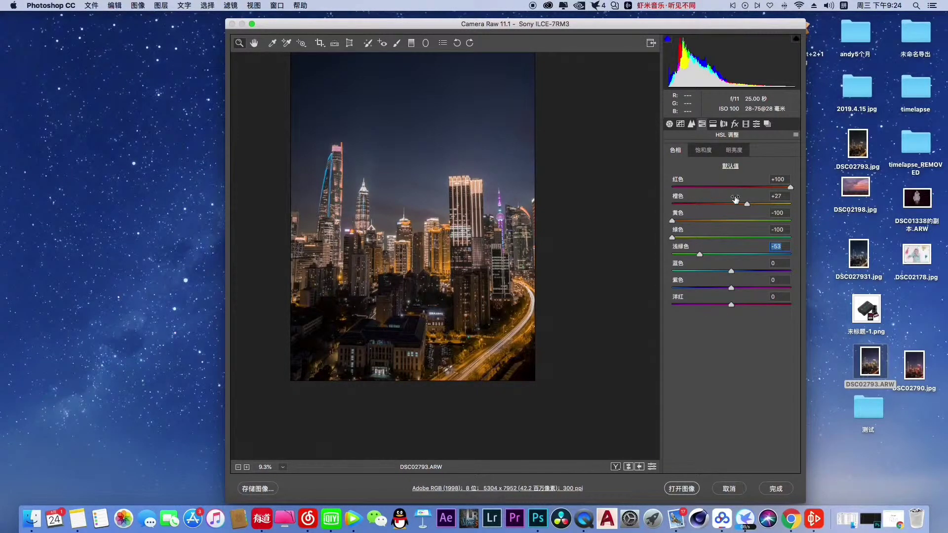
Fine-tune orange hue to +22 and zoom in on the towers to inspect the gold lights.
mouse_move(746, 207)
left_mouse_down()
mouse_move(769, 210)
mouse_move(744, 212)
left_mouse_up()
left_click(703, 150)
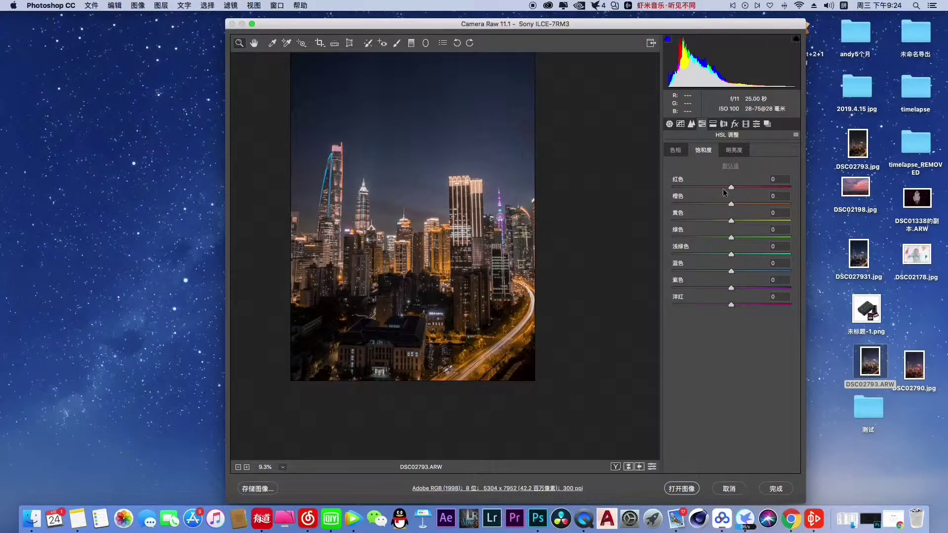
left_click(681, 150)
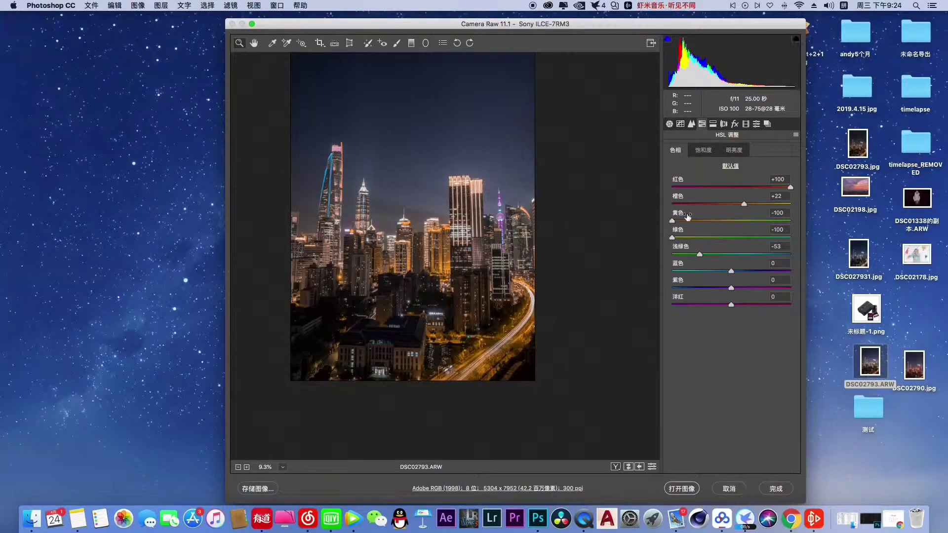
mouse_move(345, 198)
left_mouse_down()
mouse_move(412, 195)
mouse_move(398, 201)
left_mouse_up()
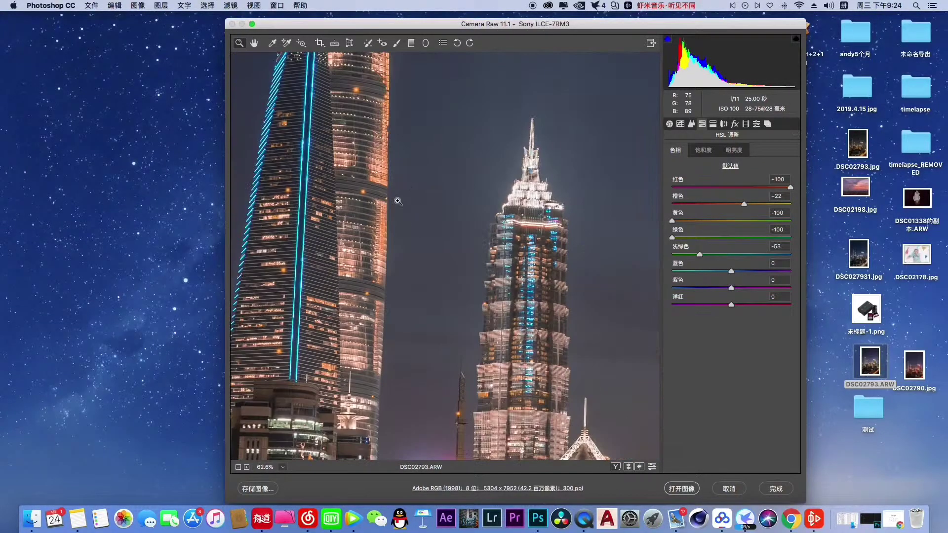
left_click(474, 255, "alt")
left_click(489, 282, "alt")
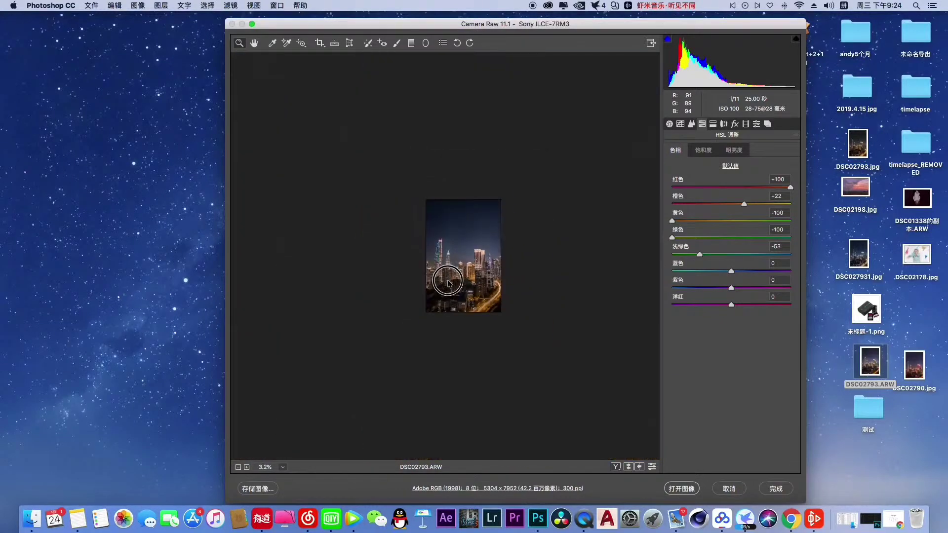
mouse_move(470, 277)
left_mouse_down()
mouse_move(544, 253)
mouse_move(517, 217)
mouse_move(402, 288)
left_mouse_up()
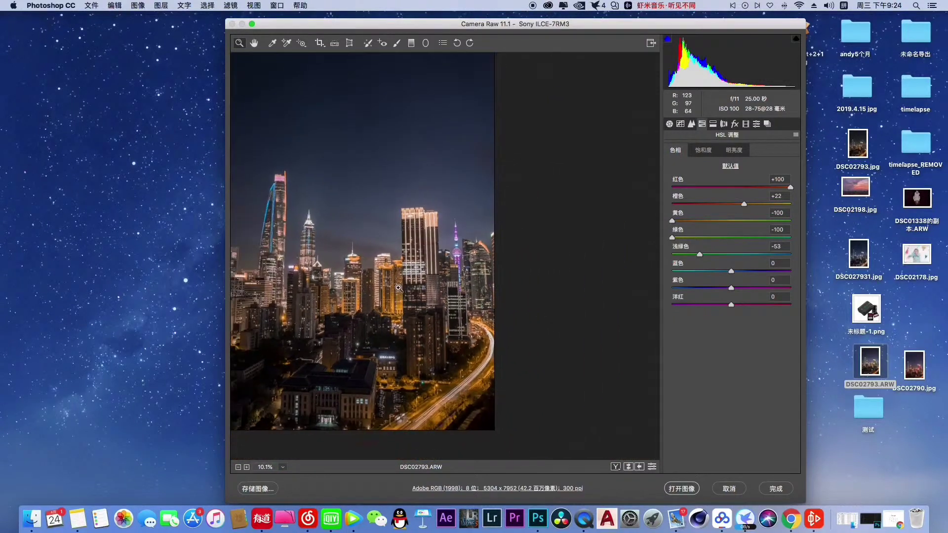
left_click_drag(402, 289, 343, 318)
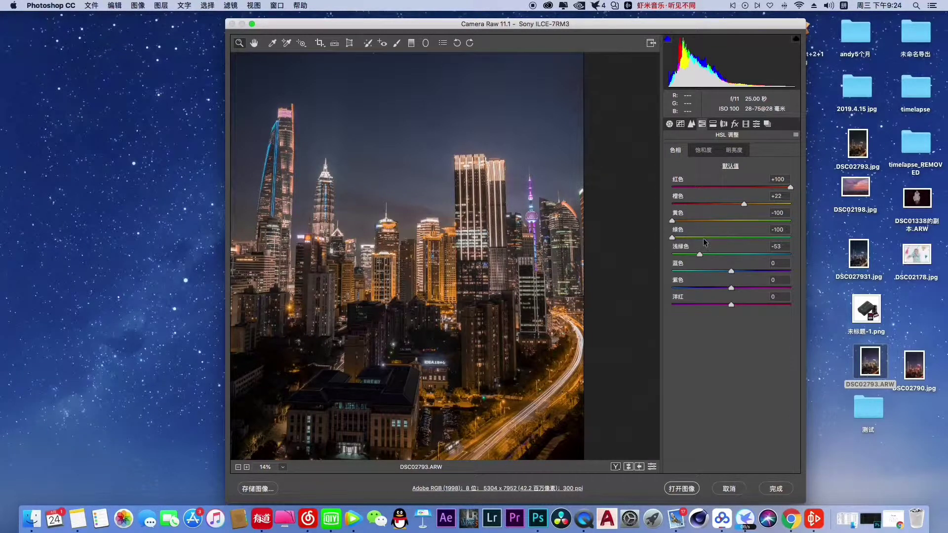
Drop blue saturation to -100 to grey the sky, checking the whole photo.
left_click(704, 150)
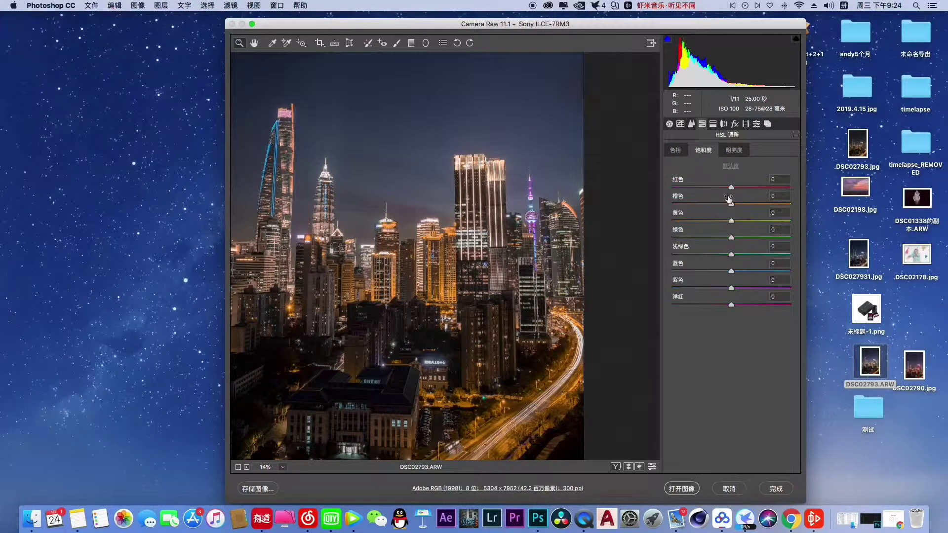
left_click_drag(731, 273, 660, 273)
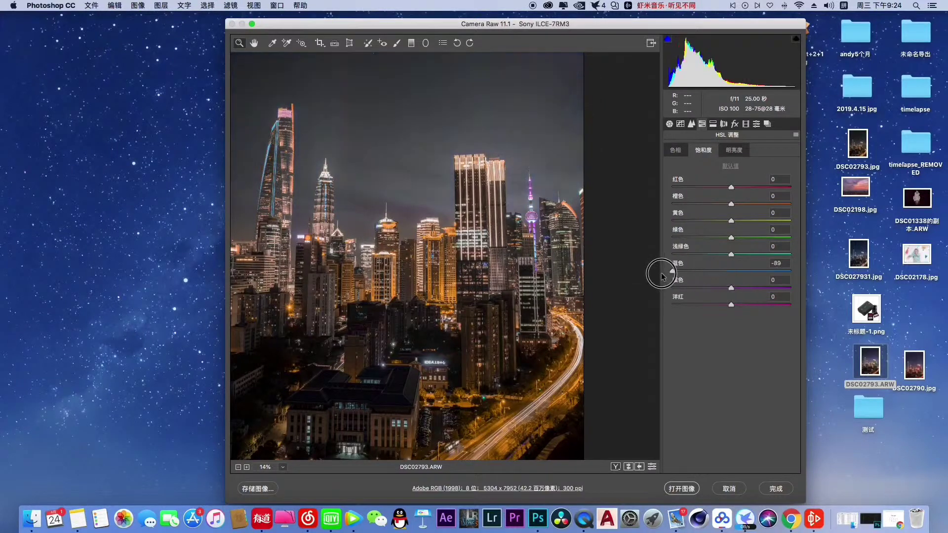
left_click_drag(475, 265, 459, 270)
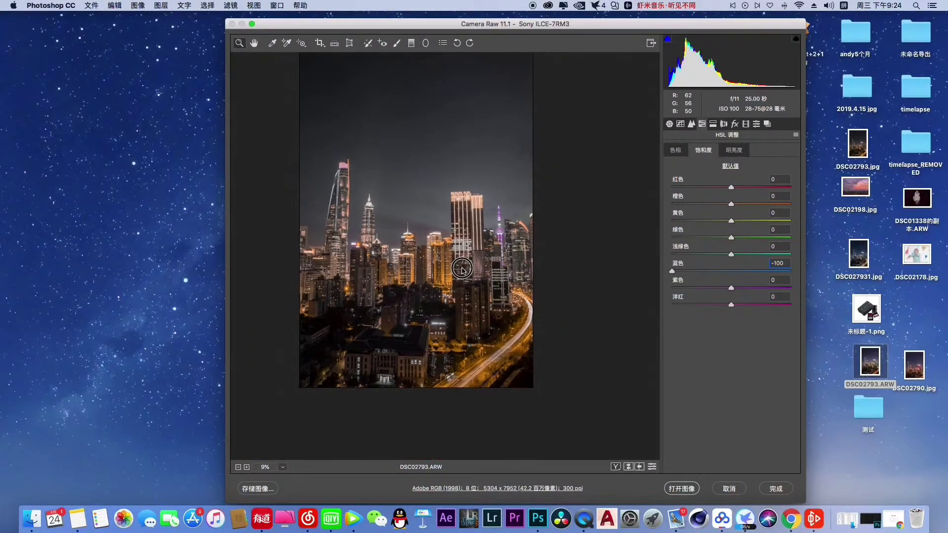
left_click(459, 270, "alt")
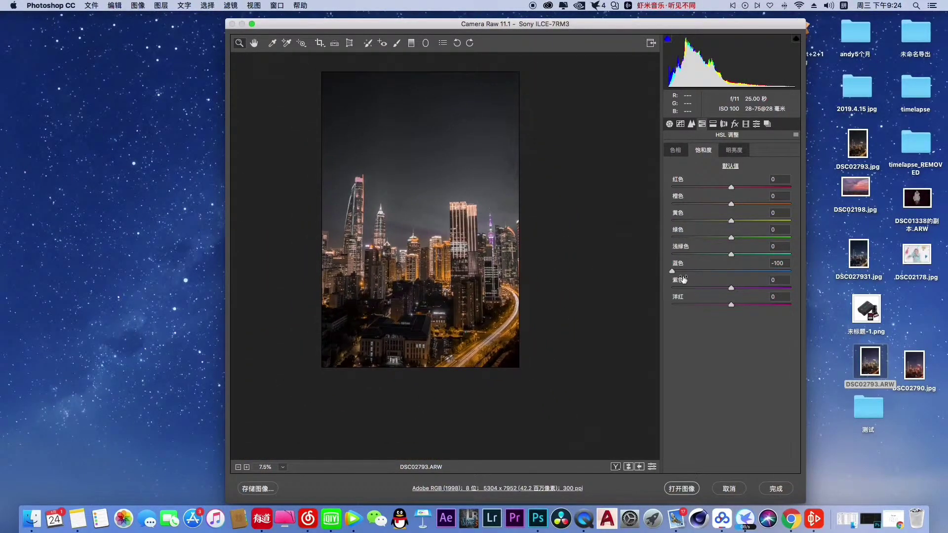
left_click_drag(672, 271, 697, 272)
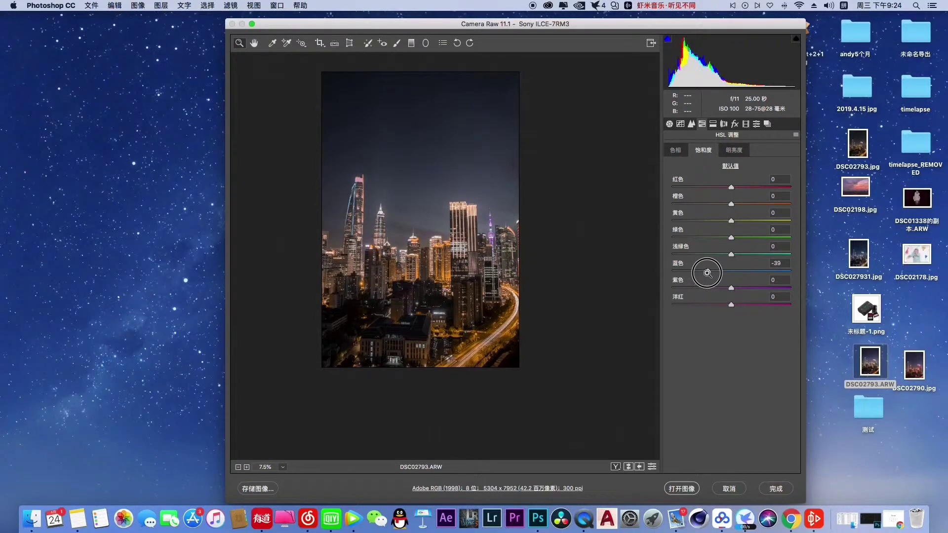
left_click(461, 140)
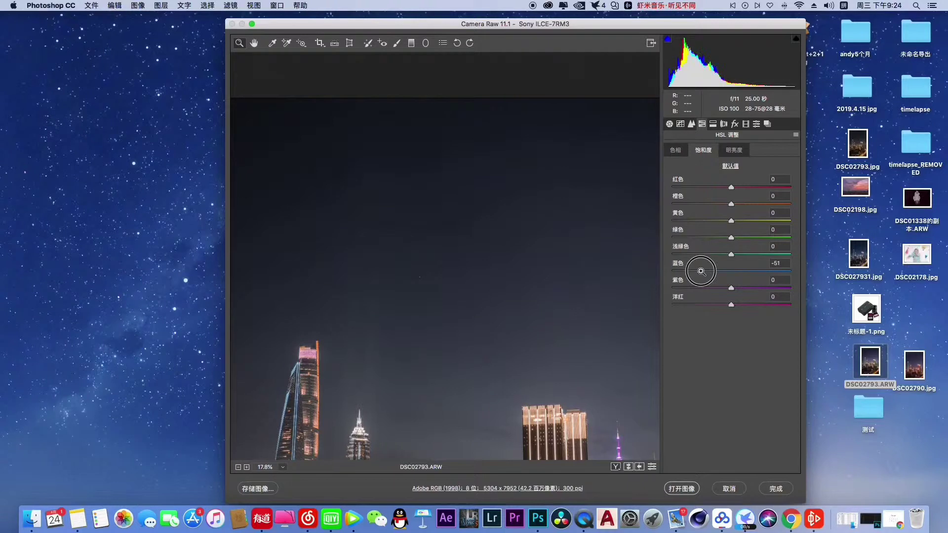
left_click_drag(698, 271, 508, 277)
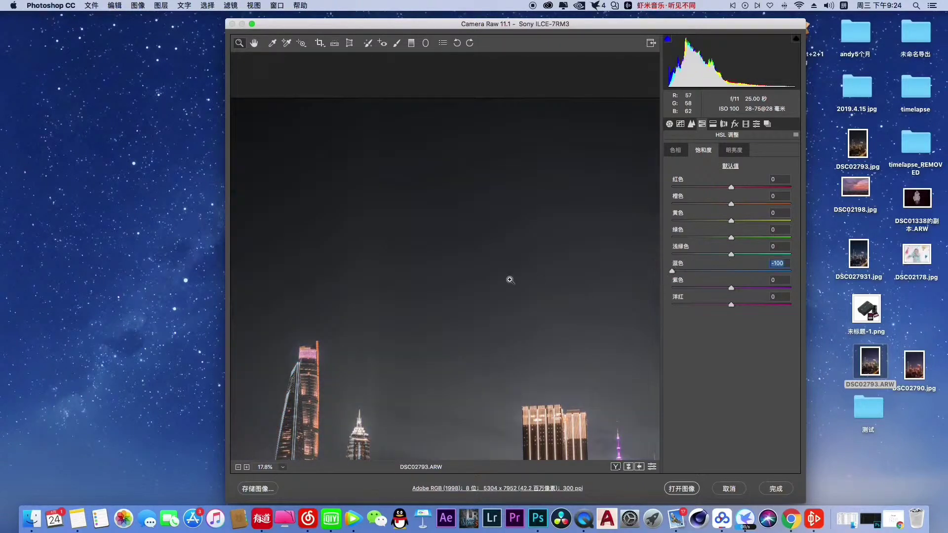
key("super+0")
left_click_drag(440, 359, 557, 327)
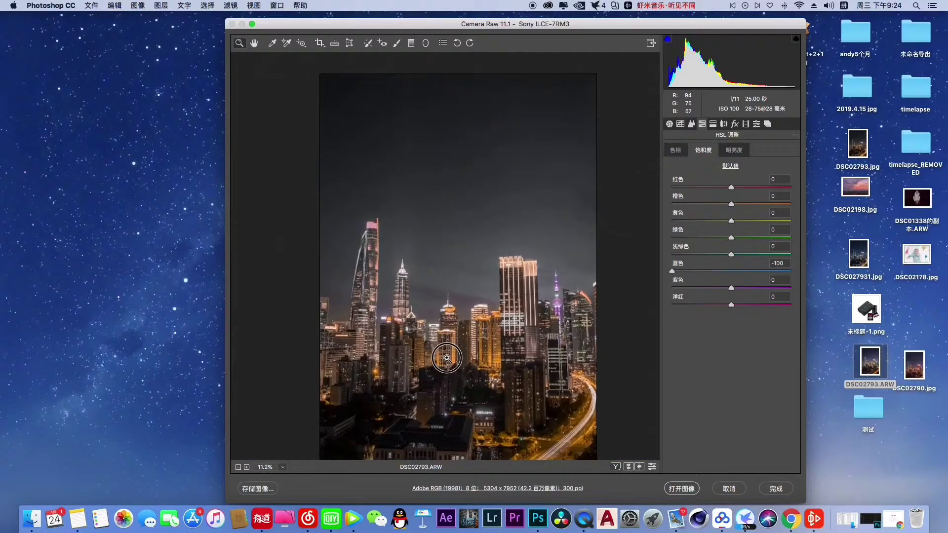
Set purple saturation -100, magenta -74, and raise red to +16 and orange to +12.
left_click_drag(731, 289, 672, 289)
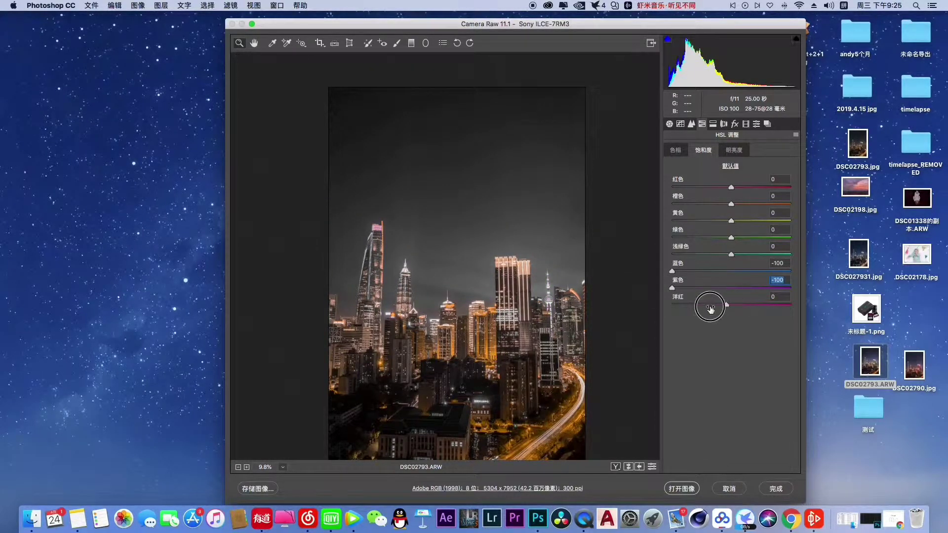
left_click_drag(729, 306, 669, 305)
scroll(573, 325, "up", 3)
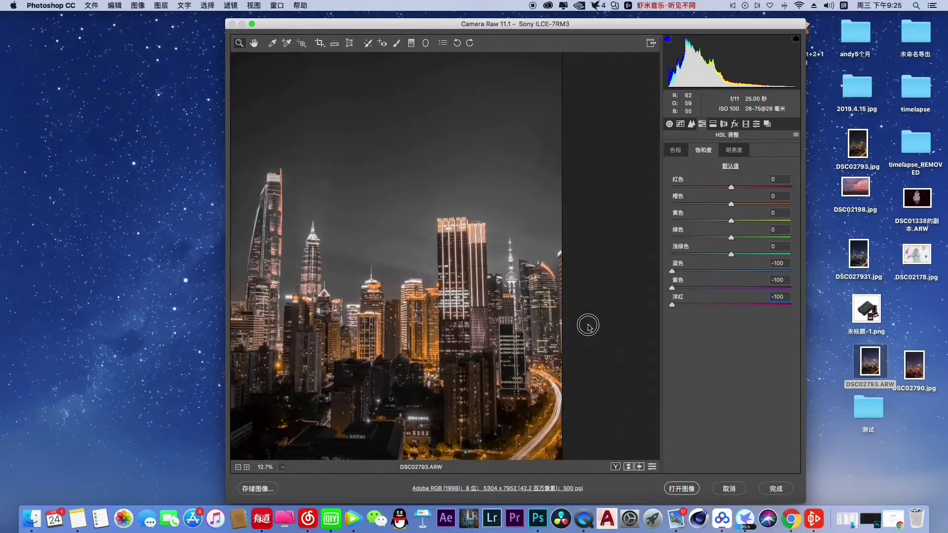
scroll(351, 270, "down", 2)
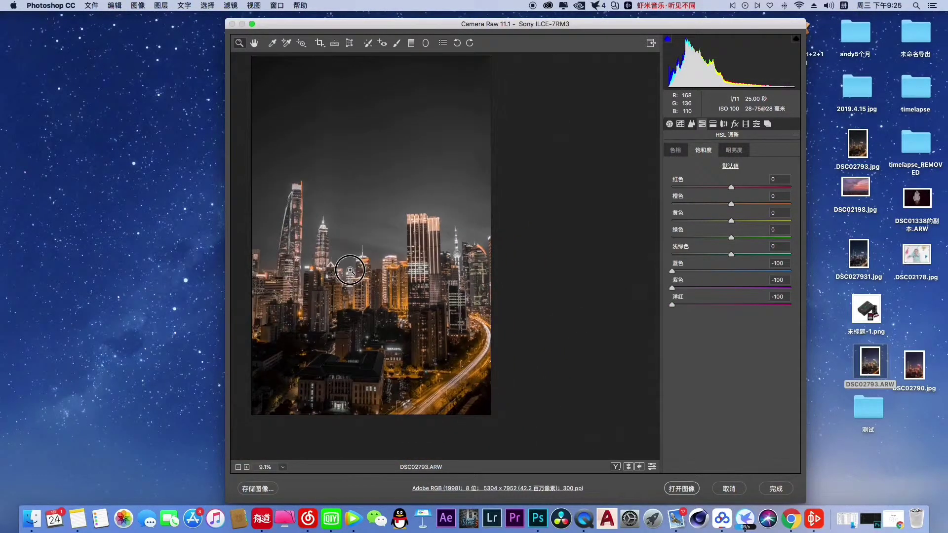
left_click_drag(672, 306, 687, 307)
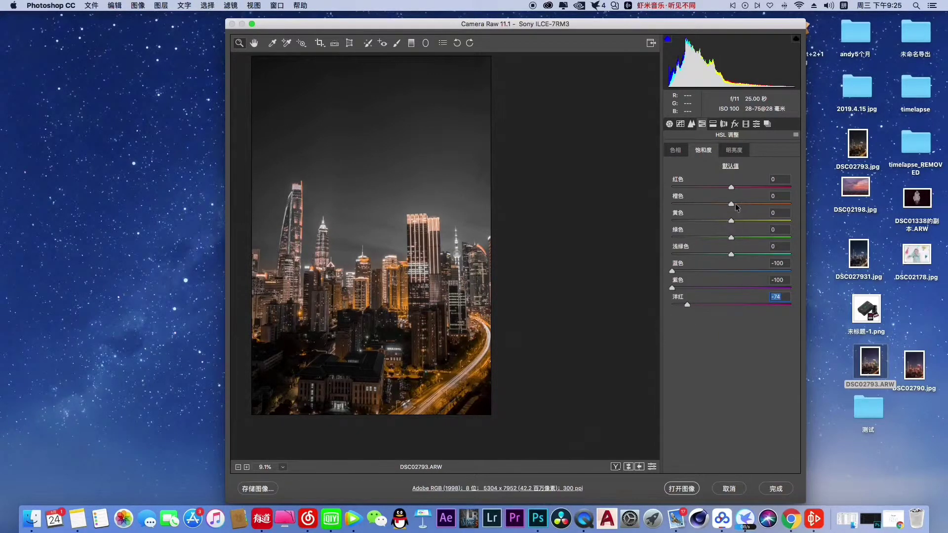
left_click_drag(731, 188, 743, 191)
mouse_move(734, 207)
left_mouse_down()
mouse_move(751, 220)
mouse_move(721, 220)
mouse_move(765, 231)
mouse_move(651, 254)
mouse_move(712, 260)
mouse_move(624, 260)
left_mouse_up()
Darken green, aqua, blue, purple and magenta luminance all to -100.
left_click(733, 150)
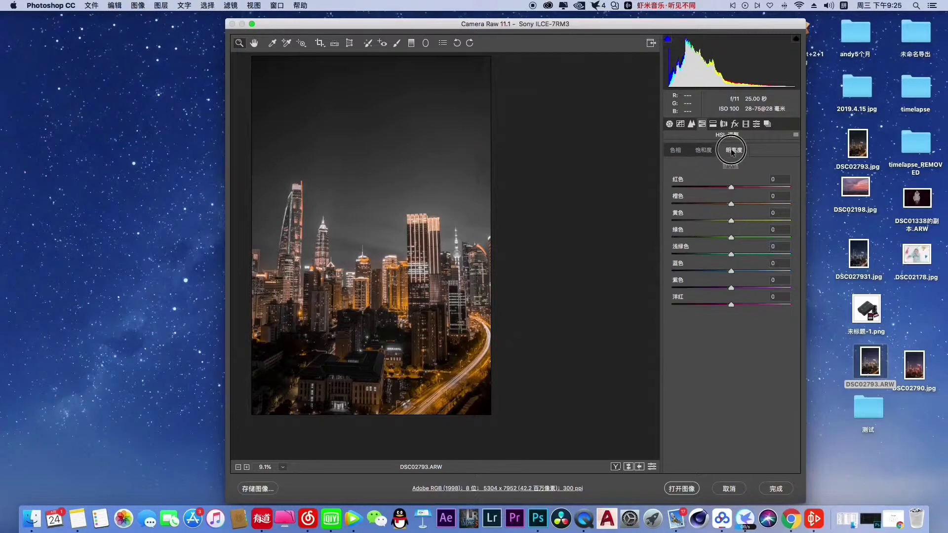
mouse_move(731, 271)
left_mouse_down()
mouse_move(691, 290)
mouse_move(650, 291)
left_mouse_up()
left_click_drag(730, 304, 642, 307)
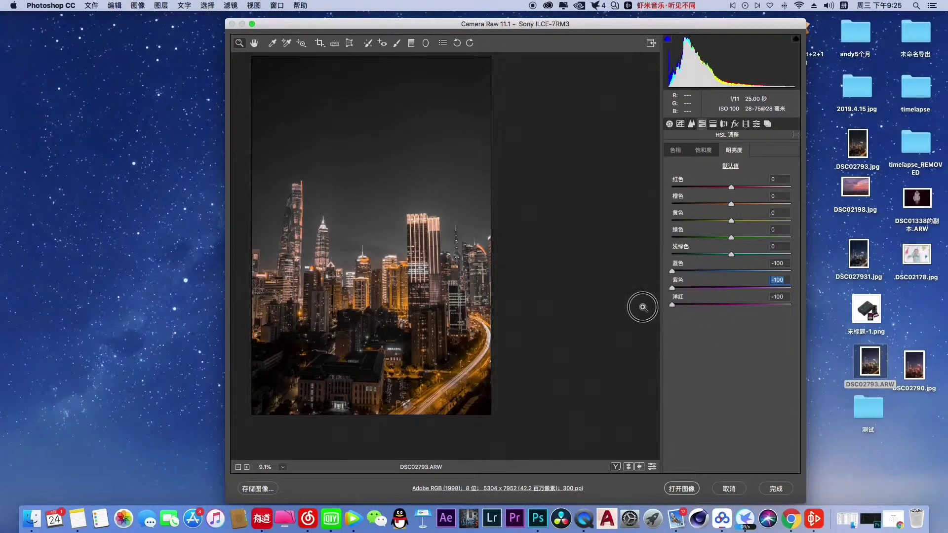
left_click_drag(731, 255, 639, 258)
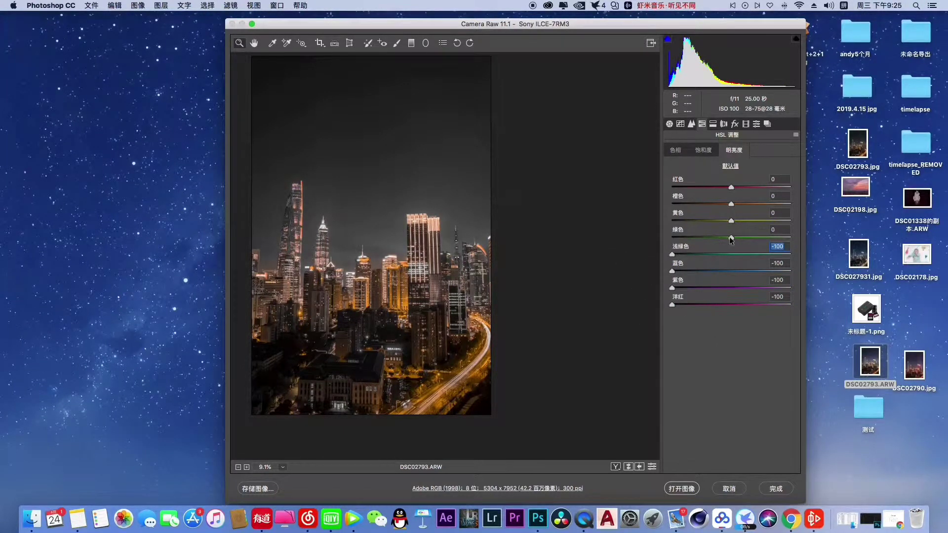
left_click_drag(731, 237, 647, 249)
left_click_drag(269, 243, 311, 241)
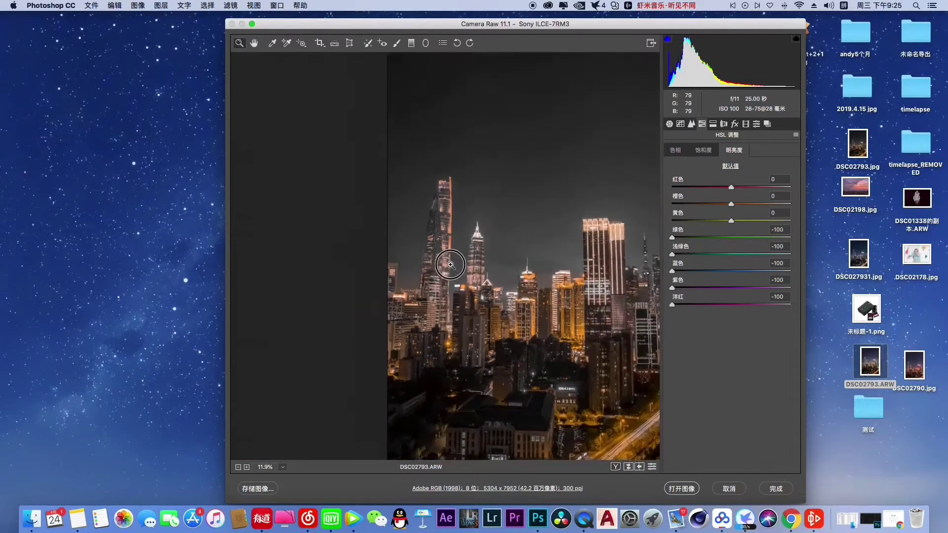
left_click_drag(366, 244, 346, 246)
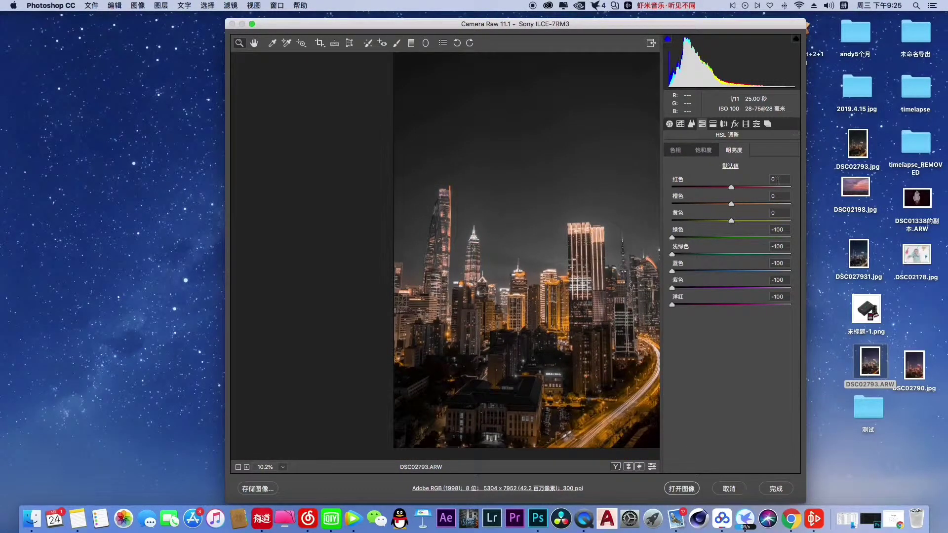
Set red luminance to -18, orange to +6 and yellow to +13.
left_click_drag(734, 189, 706, 203)
mouse_move(707, 202)
left_mouse_down()
mouse_move(741, 210)
mouse_move(733, 223)
left_mouse_up()
left_click_drag(732, 221, 740, 221)
scroll(555, 290, "down", 2)
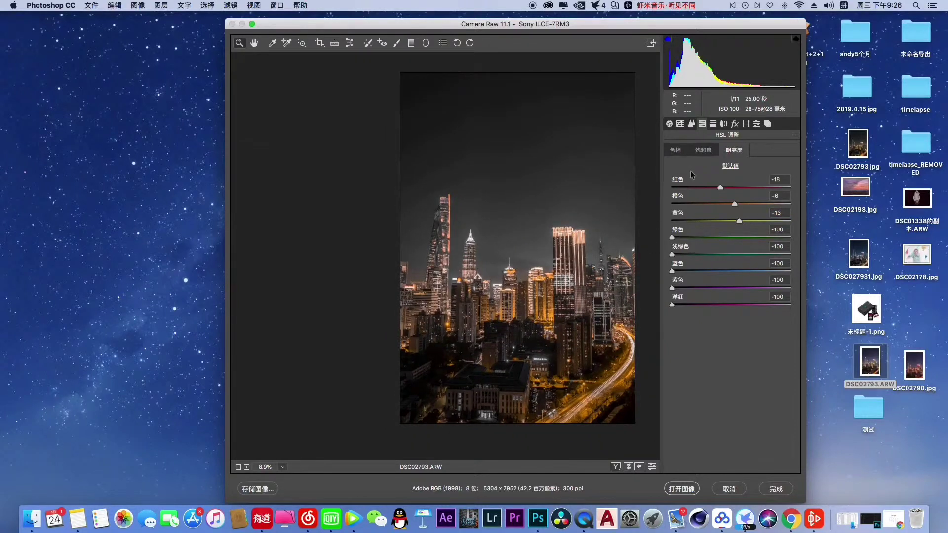
Tint the split-toning highlights gold at hue 54, saturation 22, checking the towers up close.
left_click(722, 124)
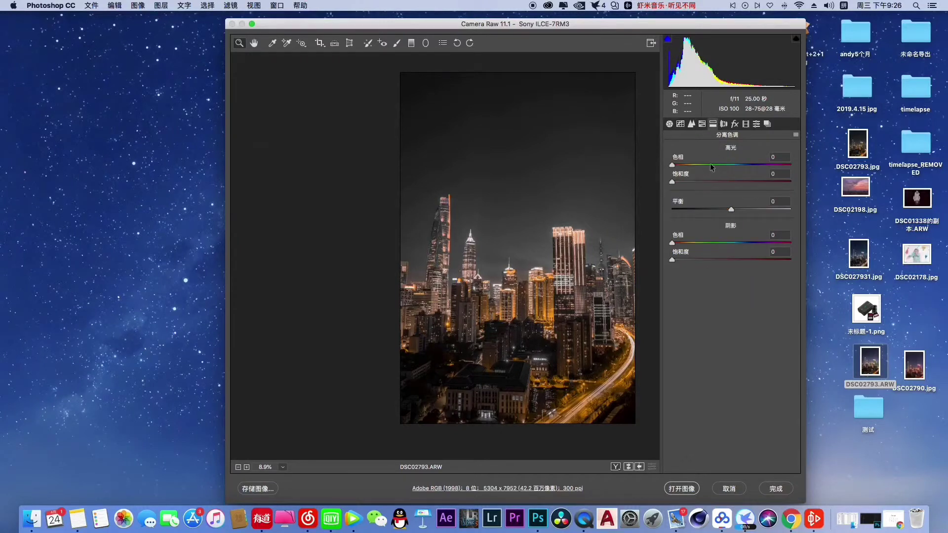
left_click(674, 166)
mouse_move(675, 167)
left_mouse_down()
mouse_move(691, 170)
mouse_move(690, 182)
left_mouse_up()
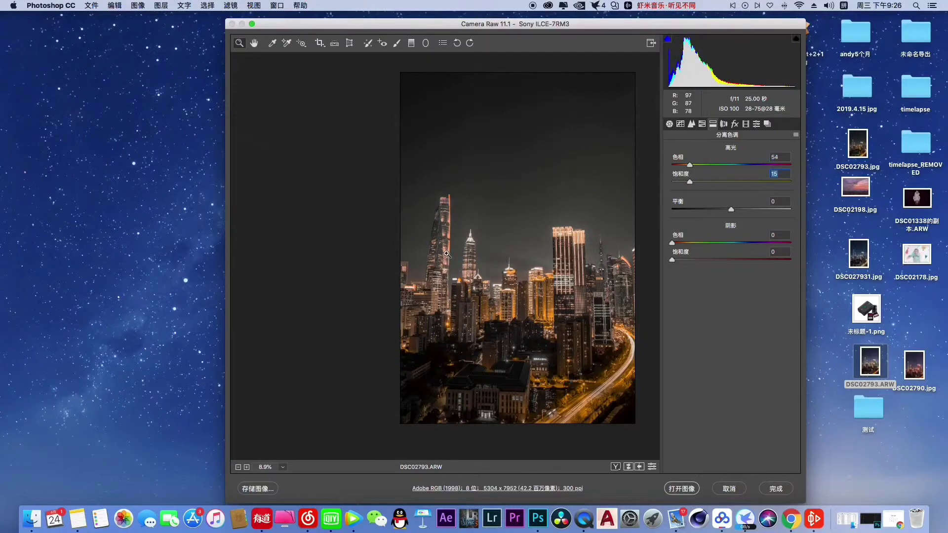
left_click_drag(447, 253, 488, 247)
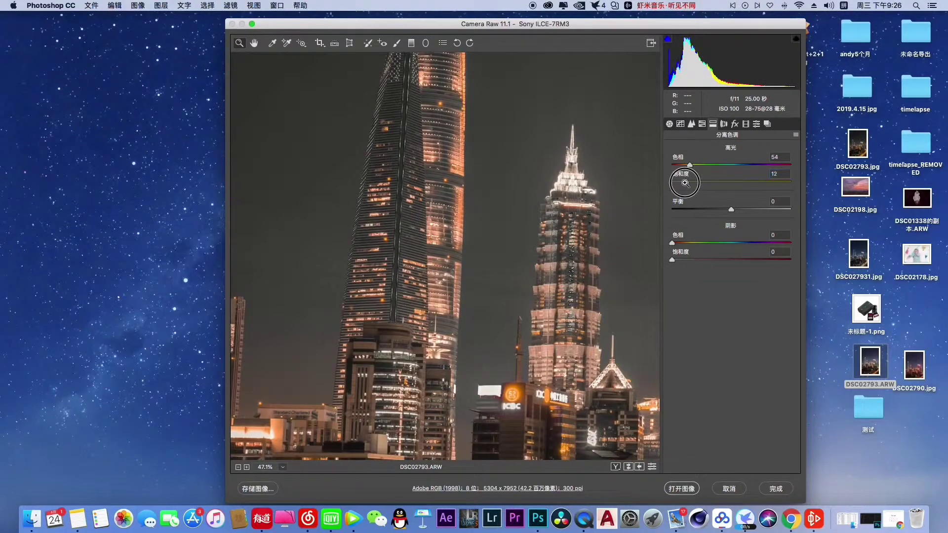
mouse_move(689, 182)
left_mouse_down()
mouse_move(707, 185)
mouse_move(698, 188)
left_mouse_up()
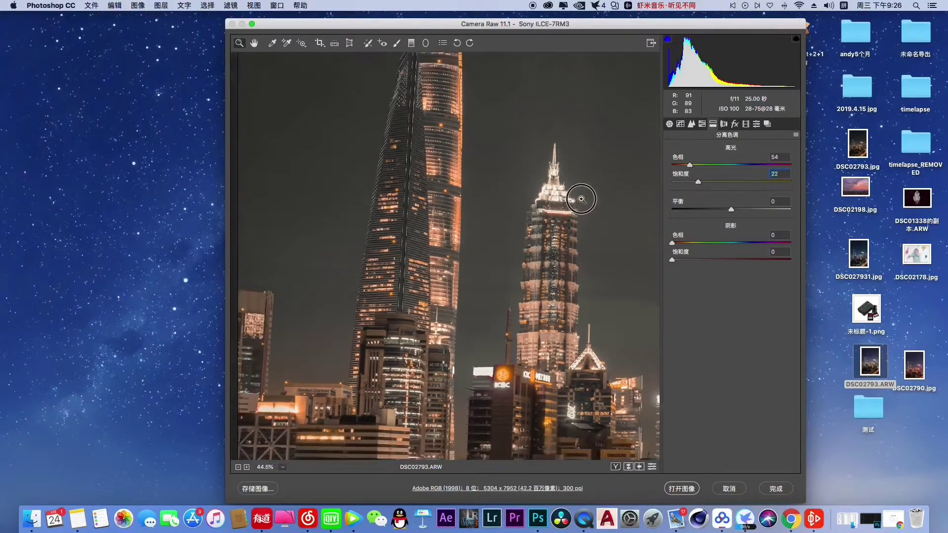
mouse_move(588, 195)
left_mouse_down()
mouse_move(538, 219)
mouse_move(556, 277)
mouse_move(548, 279)
left_mouse_up()
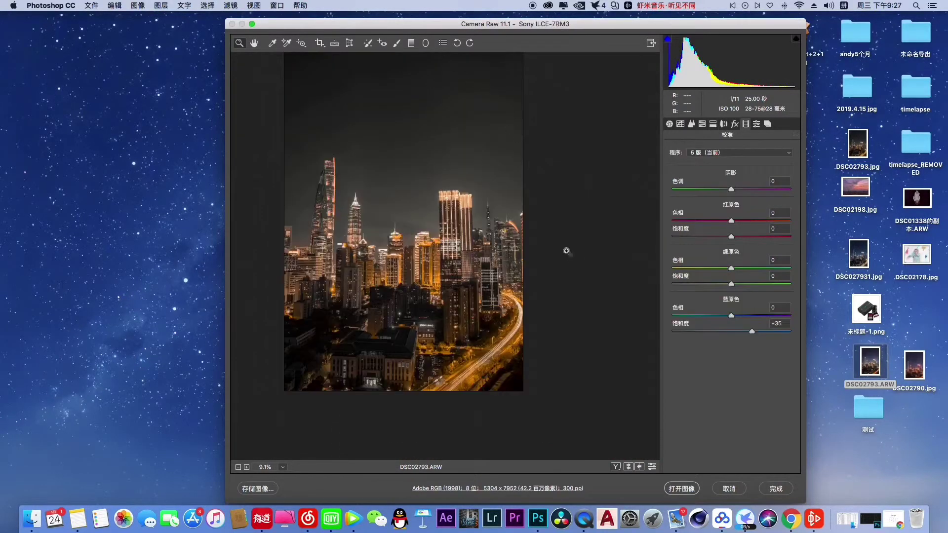
left_click(627, 467)
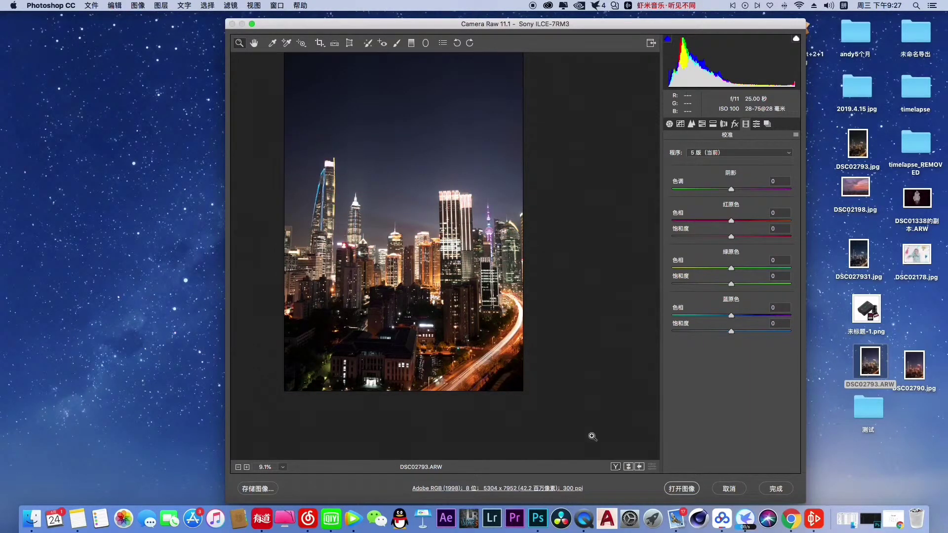
left_click(625, 473)
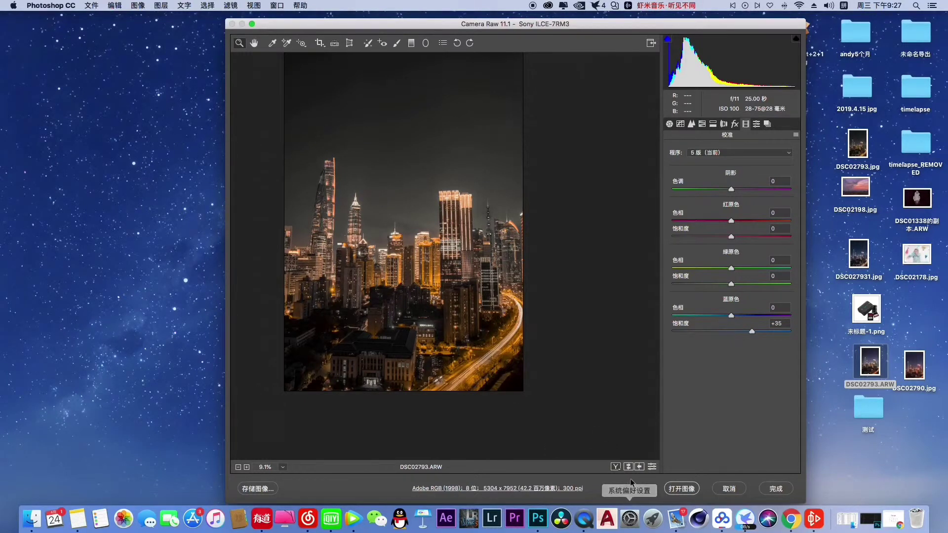
left_click(628, 467)
left_click(628, 467)
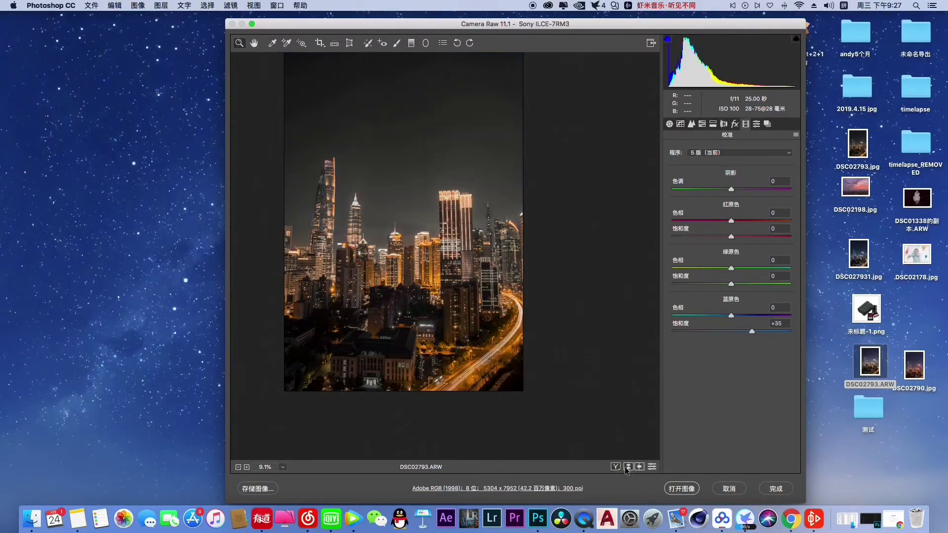